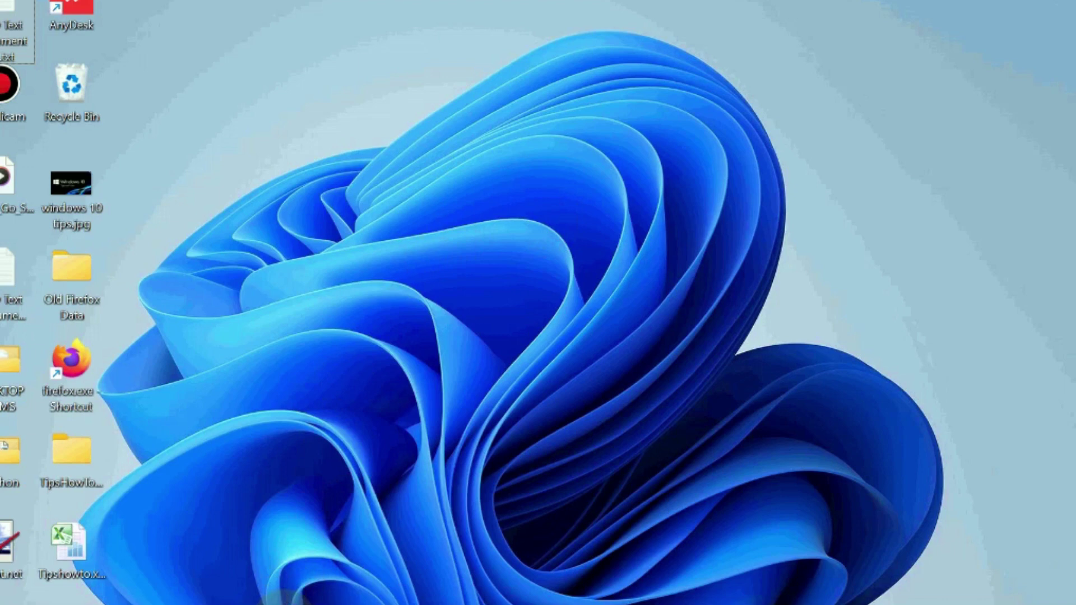
Restart the Windows Explorer process from Task Manager, then close Task Manager
{"action": "right_click", "coordinate": [288, 597]}
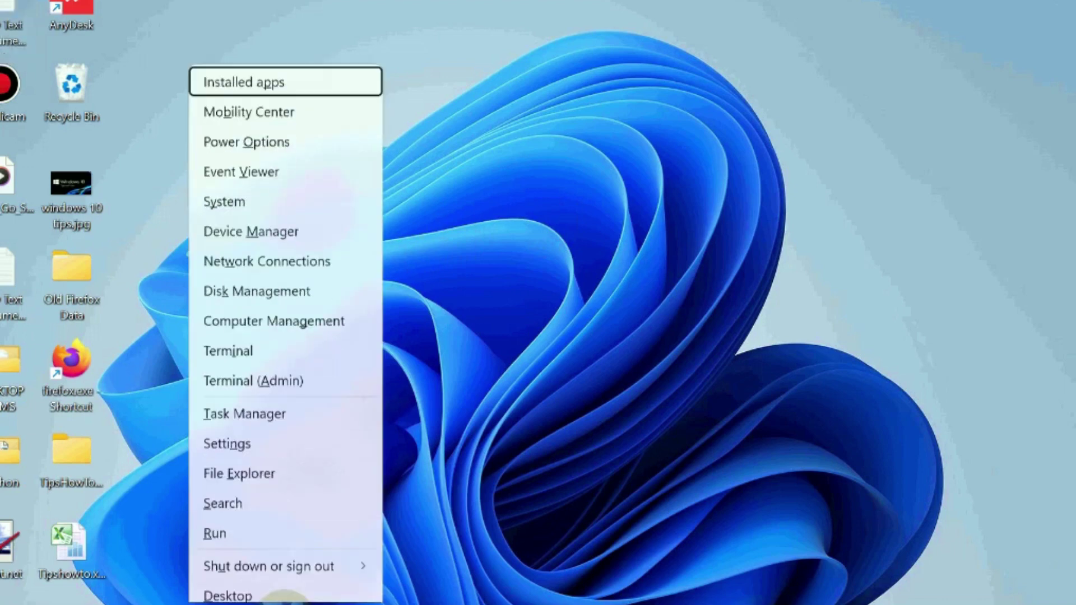
{"action": "left_click", "coordinate": [251, 403]}
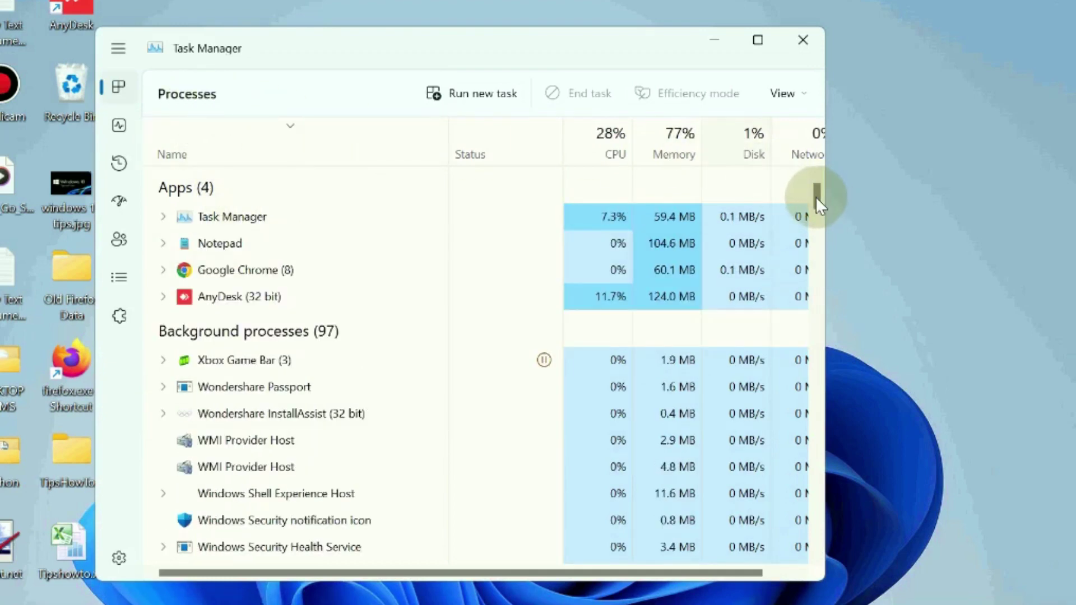
{"action": "left_click_drag", "start_coordinate": [816, 197], "coordinate": [816, 358]}
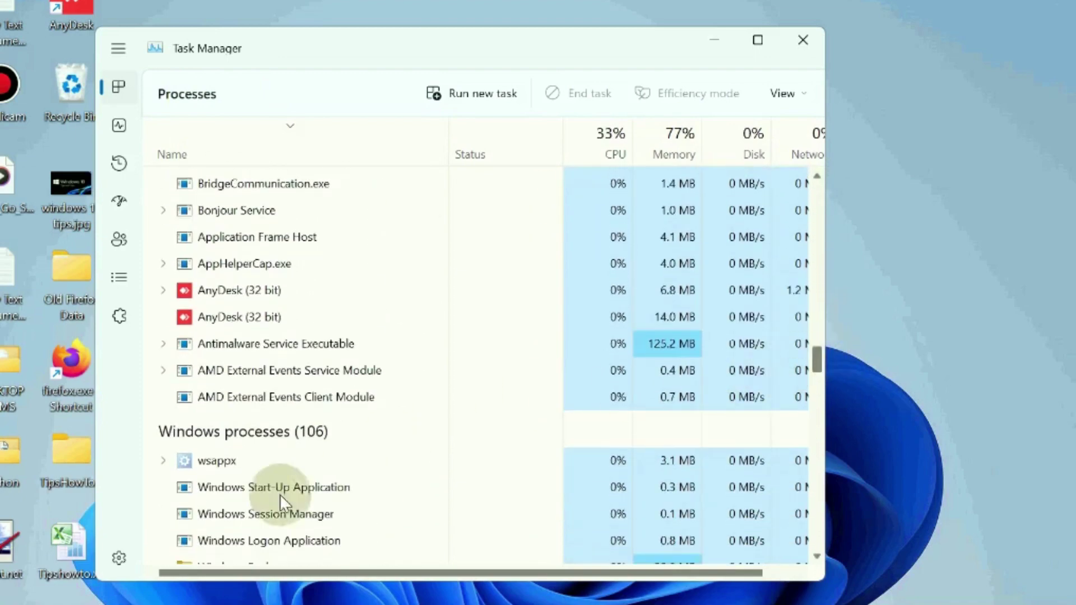
{"action": "scroll", "coordinate": [268, 478], "scroll_direction": "down", "scroll_amount": 2}
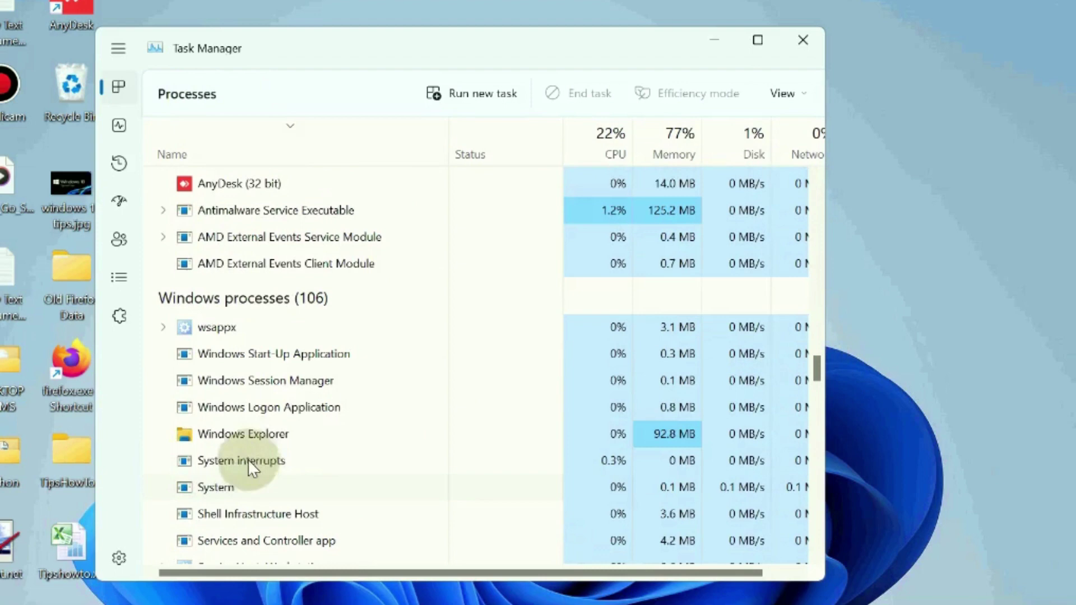
{"action": "left_click", "coordinate": [240, 434]}
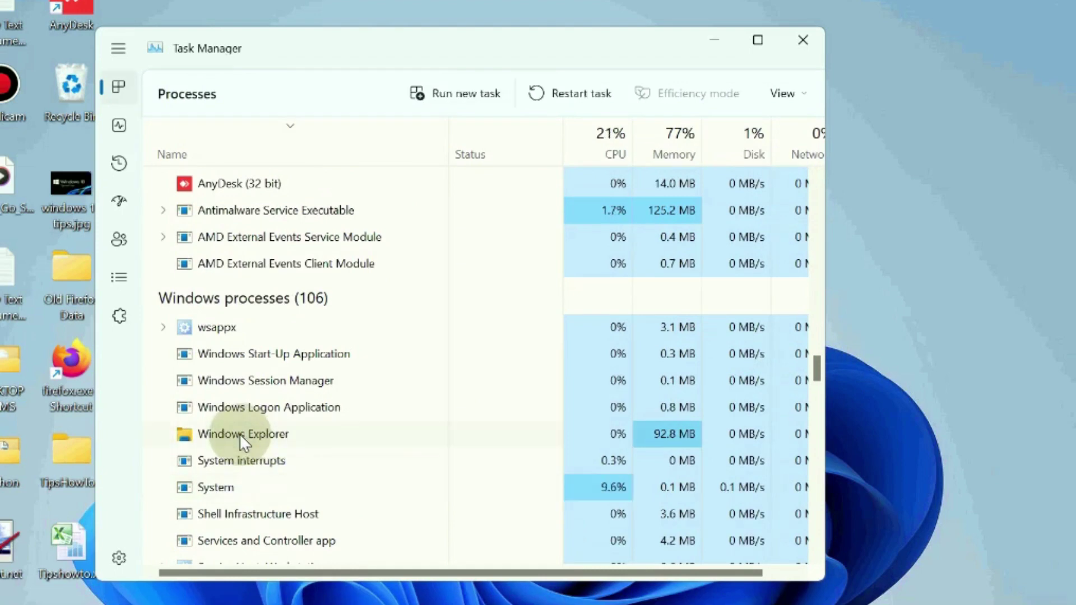
{"action": "left_click", "coordinate": [578, 91]}
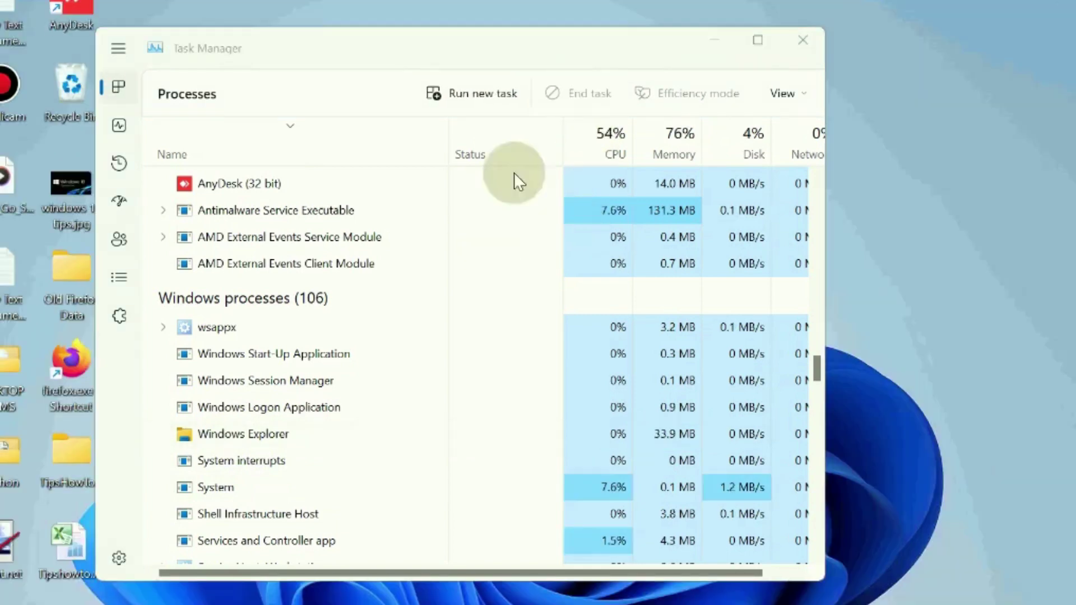
{"action": "scroll", "coordinate": [655, 369], "scroll_direction": "up", "scroll_amount": 1}
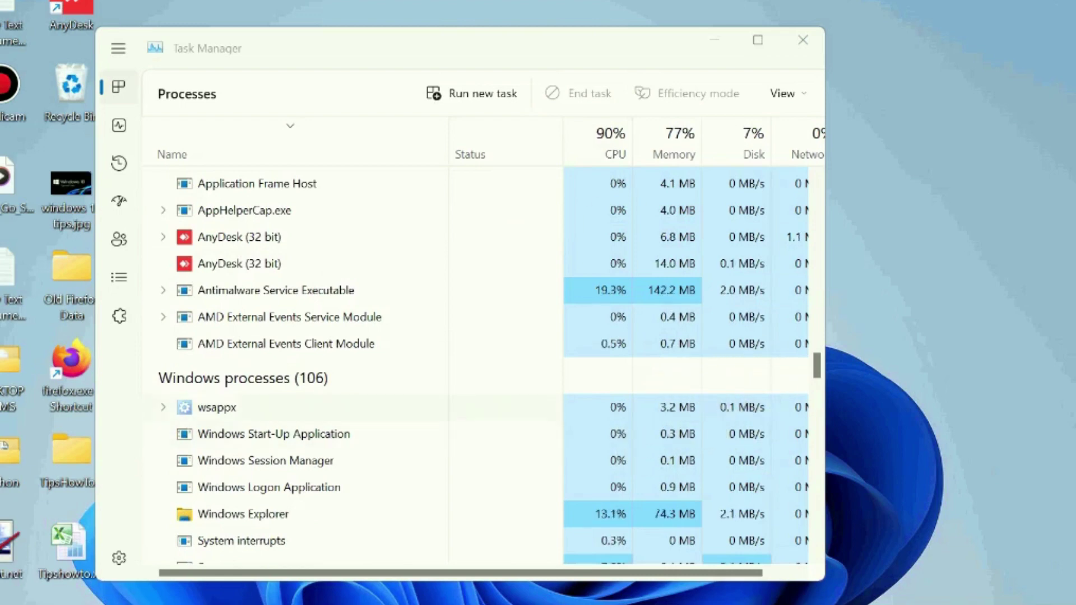
{"action": "key", "text": "alt+F4"}
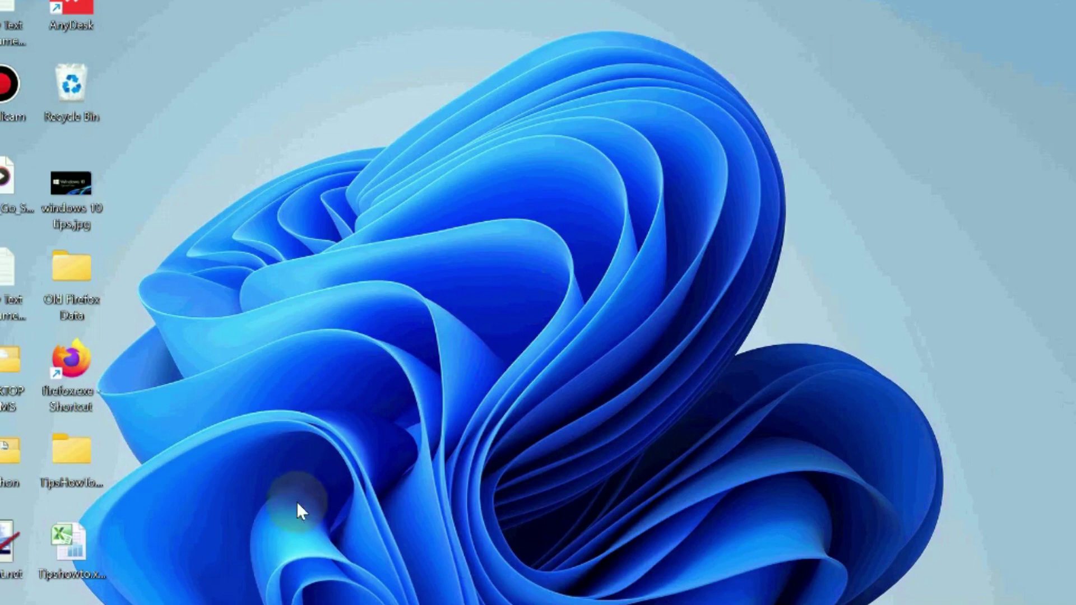
Launch Device Manager, expand Display adapters, and bring up the AMD Radeon(TM) Vega 8 Graphics context menu
{"action": "key", "text": "super+x"}
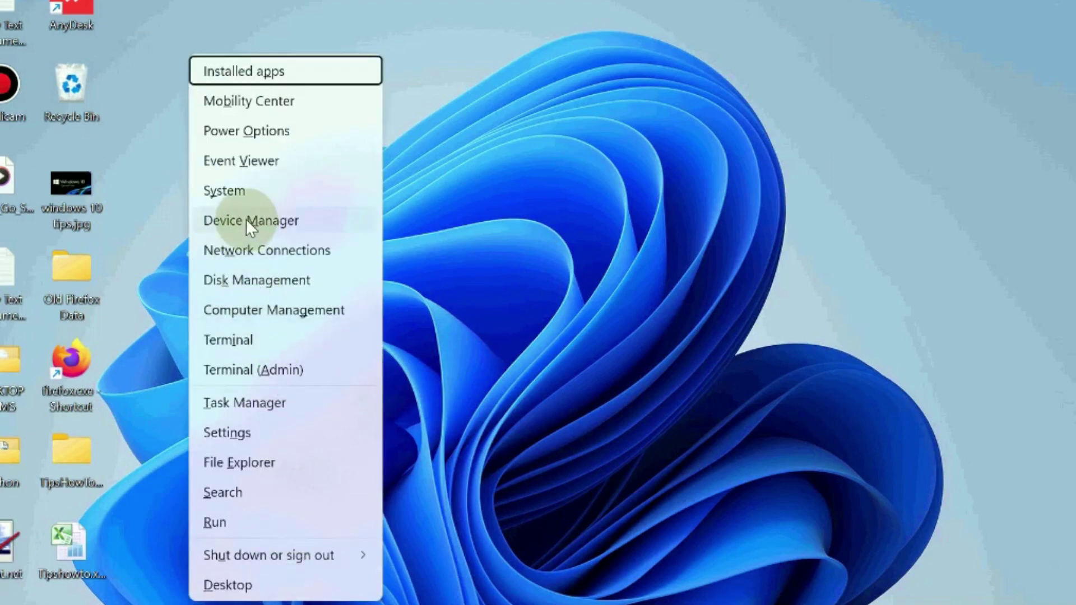
{"action": "left_click", "coordinate": [246, 221]}
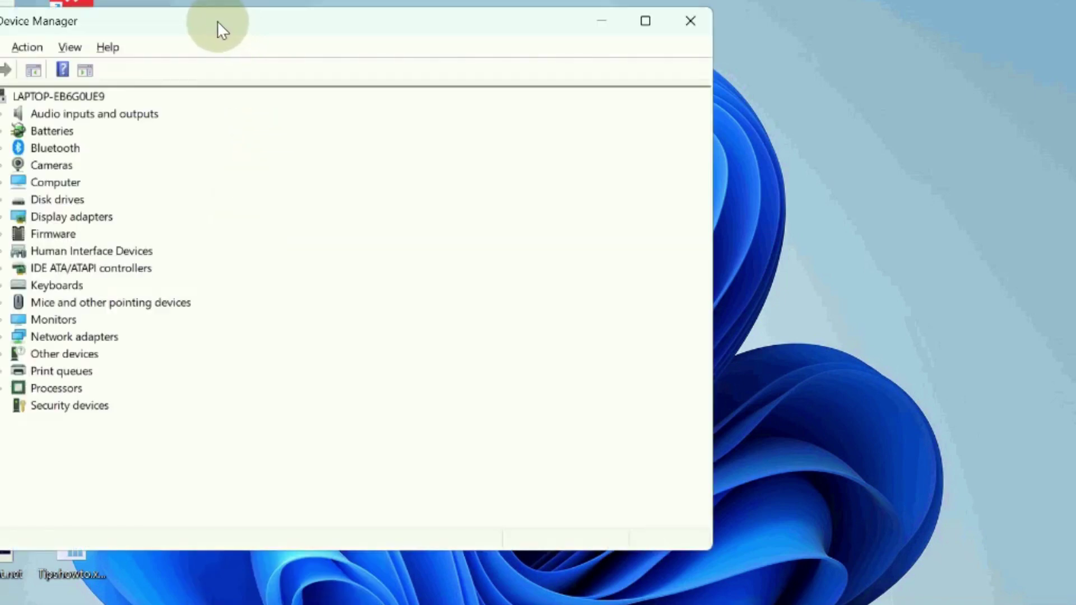
{"action": "left_click_drag", "start_coordinate": [217, 23], "coordinate": [405, 39]}
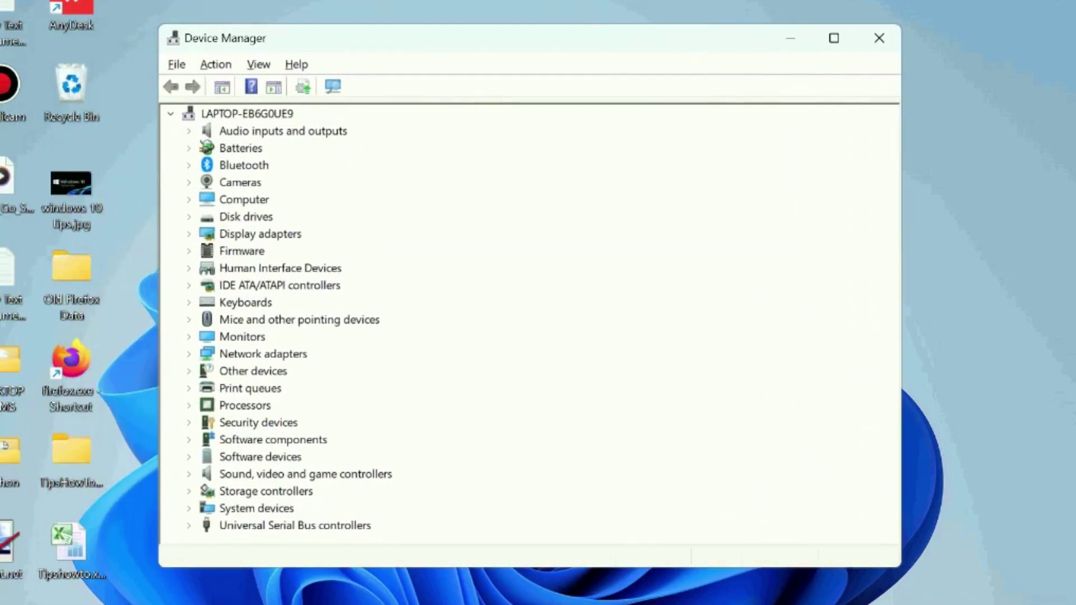
{"action": "left_click", "coordinate": [189, 233]}
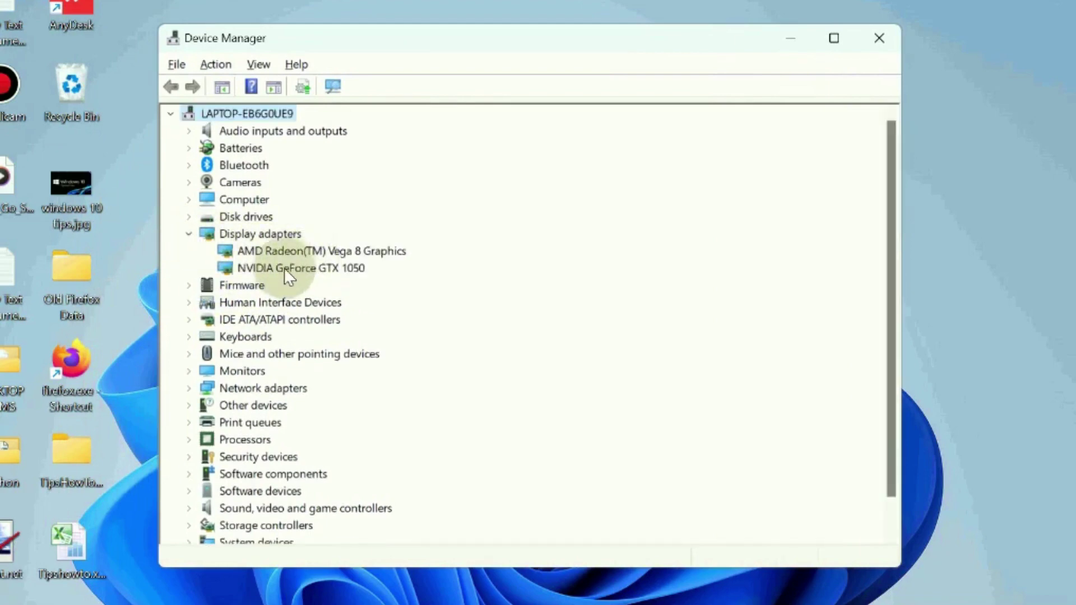
{"action": "right_click", "coordinate": [284, 250]}
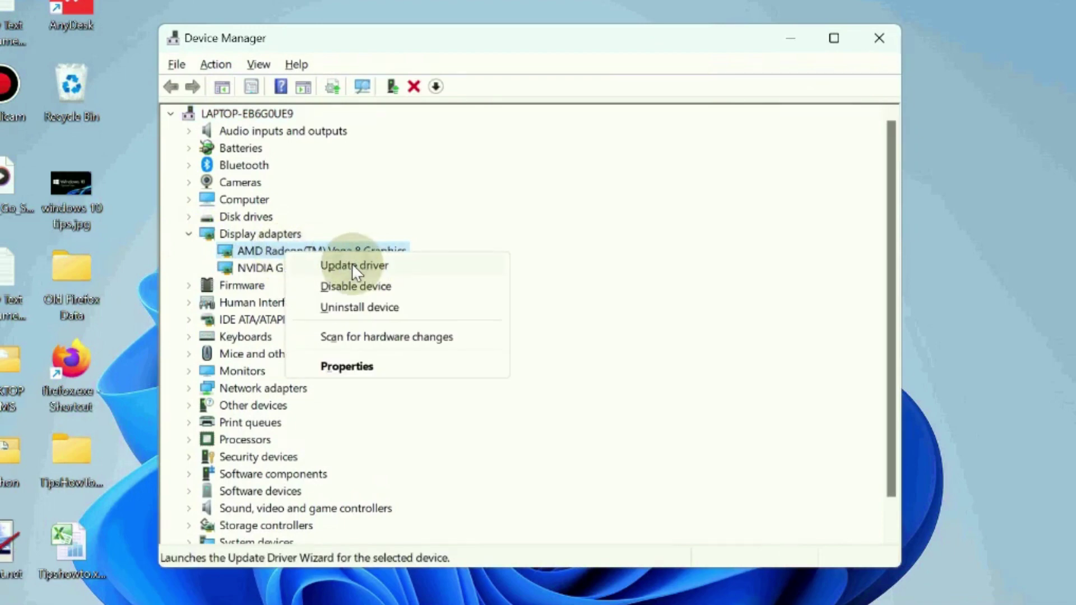
Update the AMD Radeon(TM) Vega 8 Graphics driver by searching automatically for drivers
{"action": "left_click", "coordinate": [352, 265]}
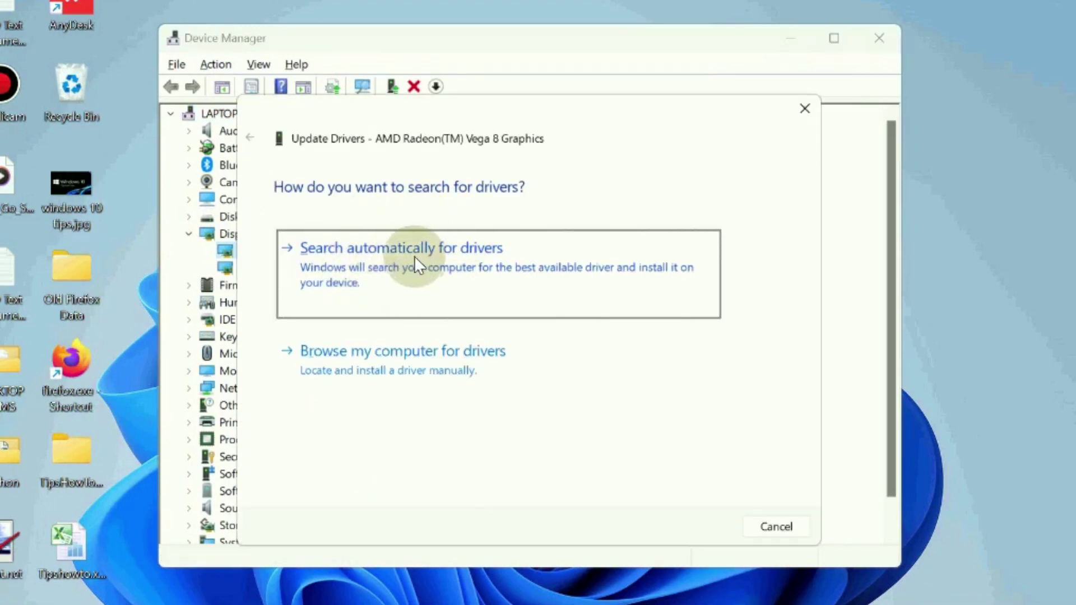
{"action": "left_click", "coordinate": [414, 259]}
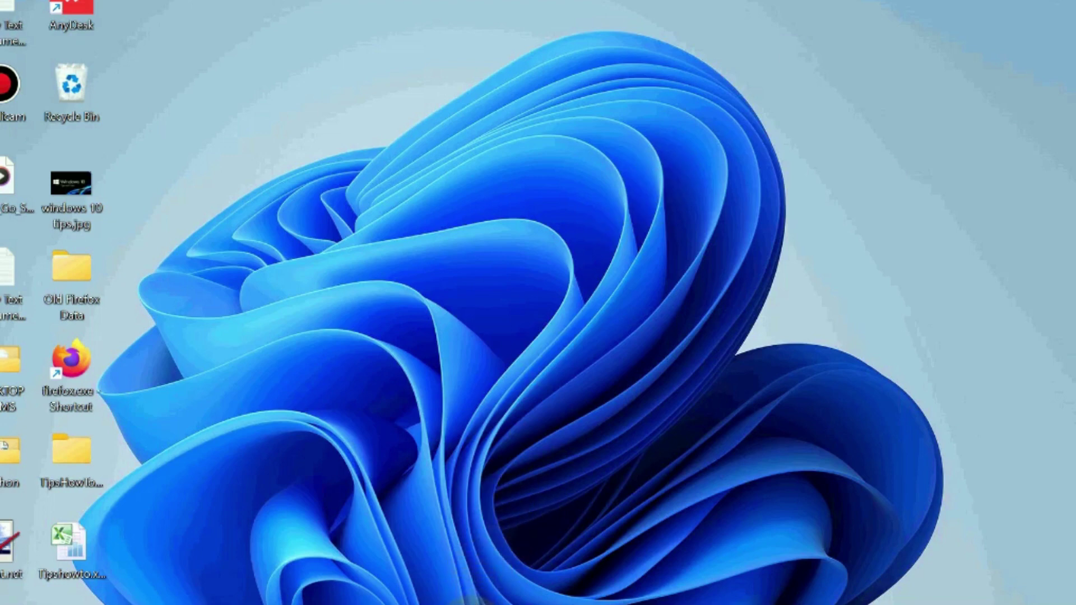
Browse from This PC through Windows (C:) > Users into the current user's profile folder
{"action": "left_click", "coordinate": [471, 602]}
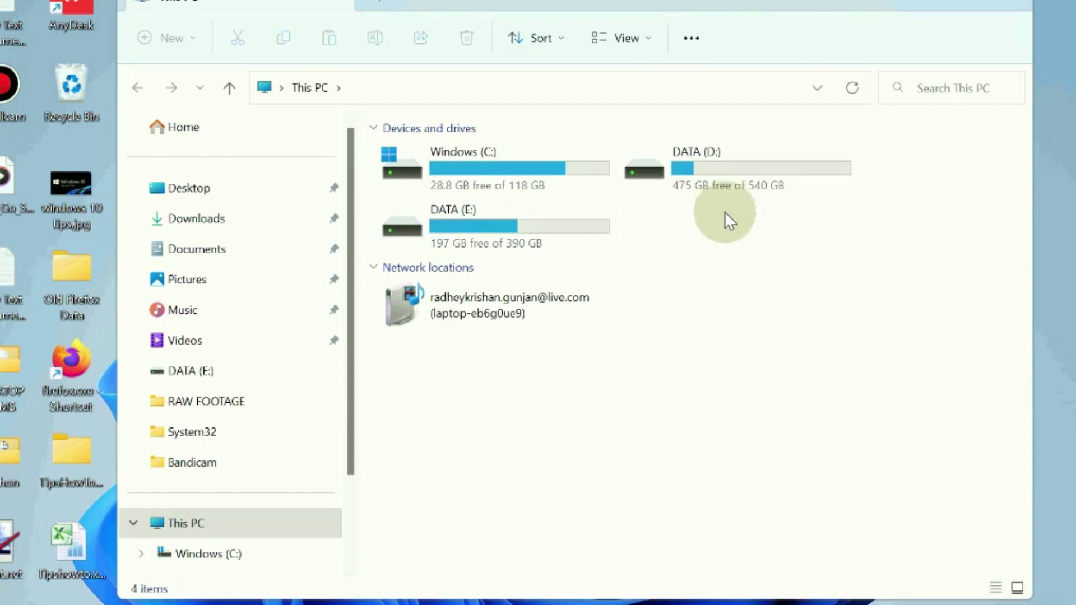
{"action": "double_click", "coordinate": [452, 164]}
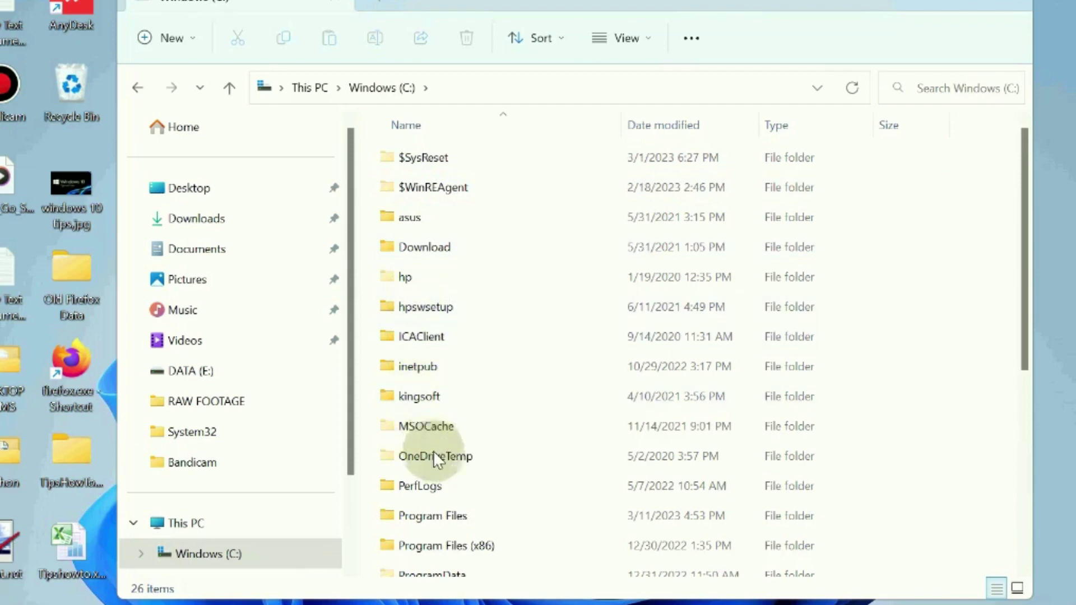
{"action": "scroll", "coordinate": [433, 451], "scroll_direction": "down", "scroll_amount": 4}
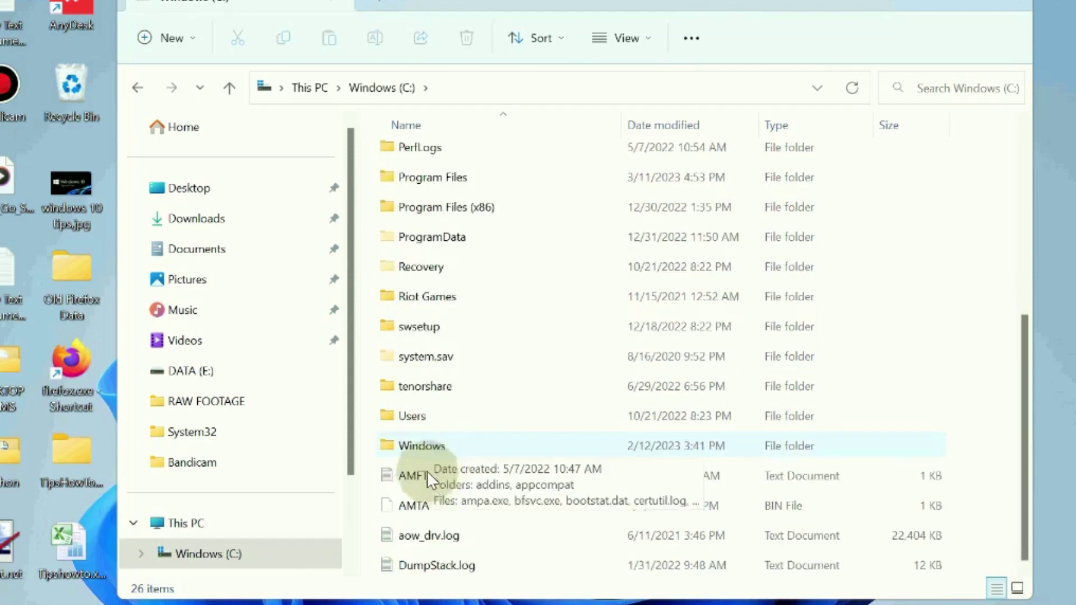
{"action": "double_click", "coordinate": [413, 416]}
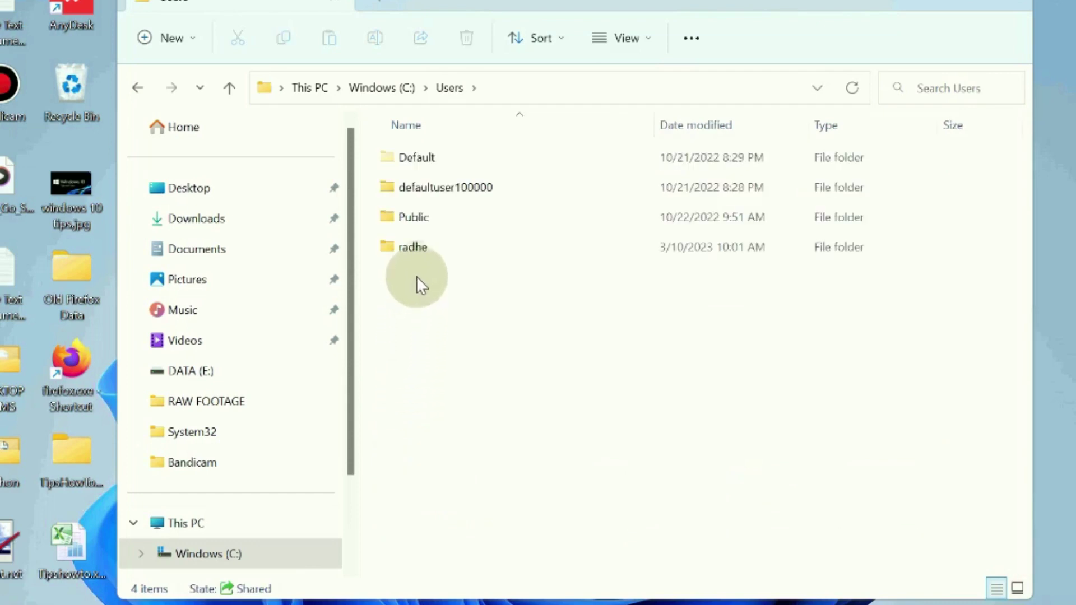
{"action": "double_click", "coordinate": [412, 247]}
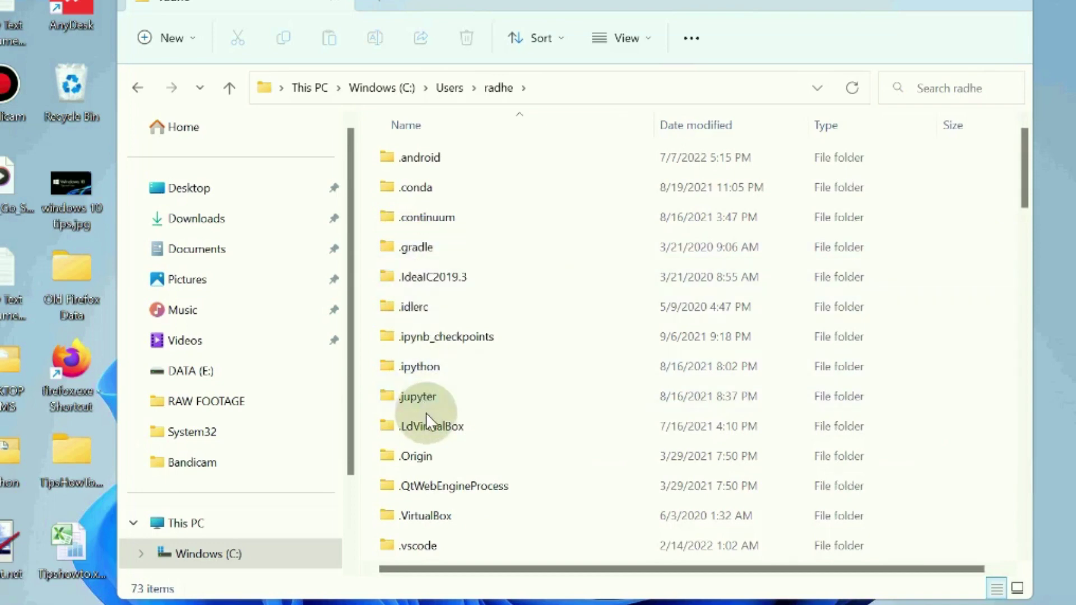
{"action": "scroll", "coordinate": [427, 413], "scroll_direction": "down", "scroll_amount": 3}
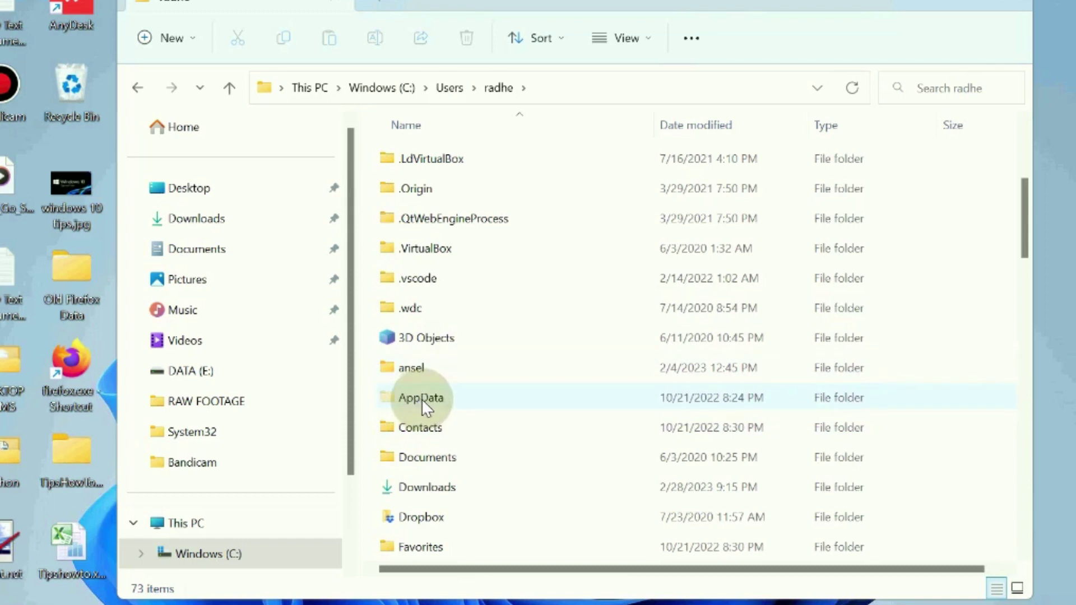
Go into AppData\Local, select IconCache.db, and bring up its delete actions
{"action": "double_click", "coordinate": [421, 399]}
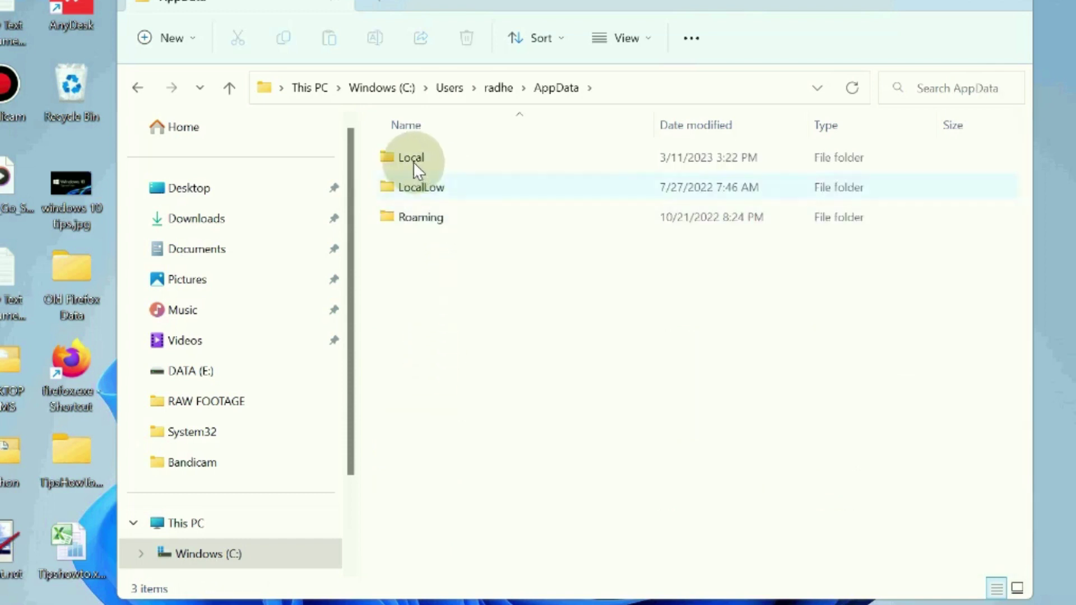
{"action": "double_click", "coordinate": [412, 160]}
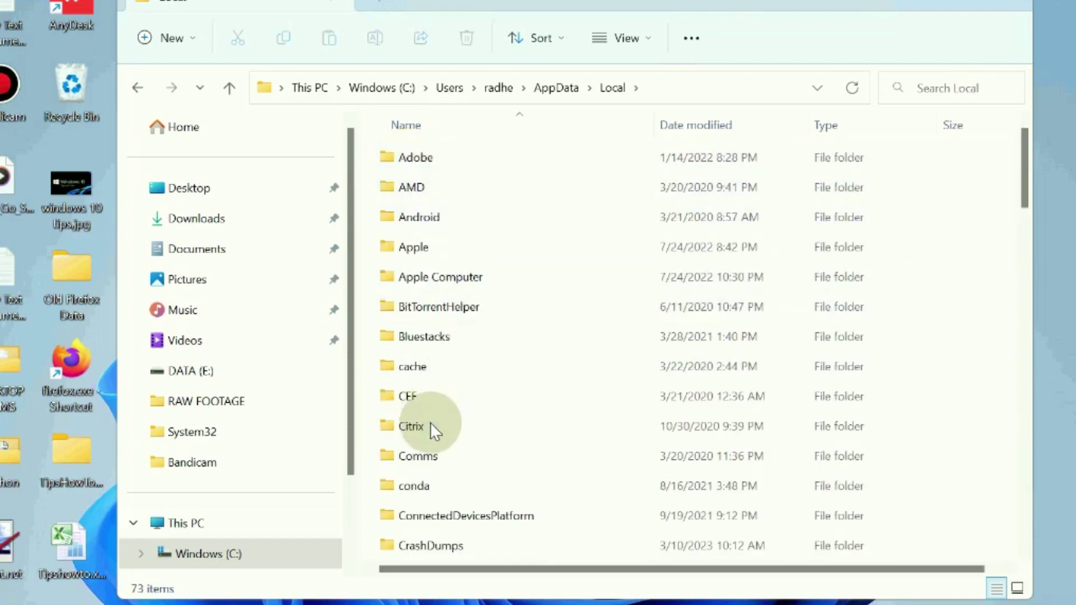
{"action": "scroll", "coordinate": [430, 427], "scroll_direction": "down", "scroll_amount": 2}
{"action": "scroll", "coordinate": [431, 427], "scroll_direction": "down", "scroll_amount": 4}
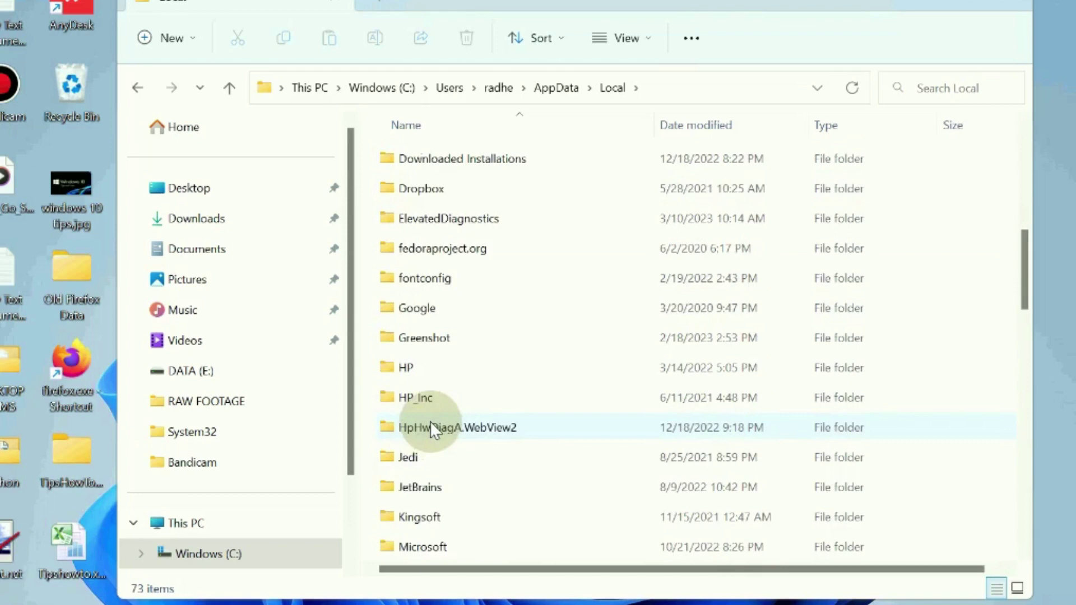
{"action": "scroll", "coordinate": [431, 429], "scroll_direction": "up", "scroll_amount": 6}
{"action": "scroll", "coordinate": [431, 429], "scroll_direction": "down", "scroll_amount": 1}
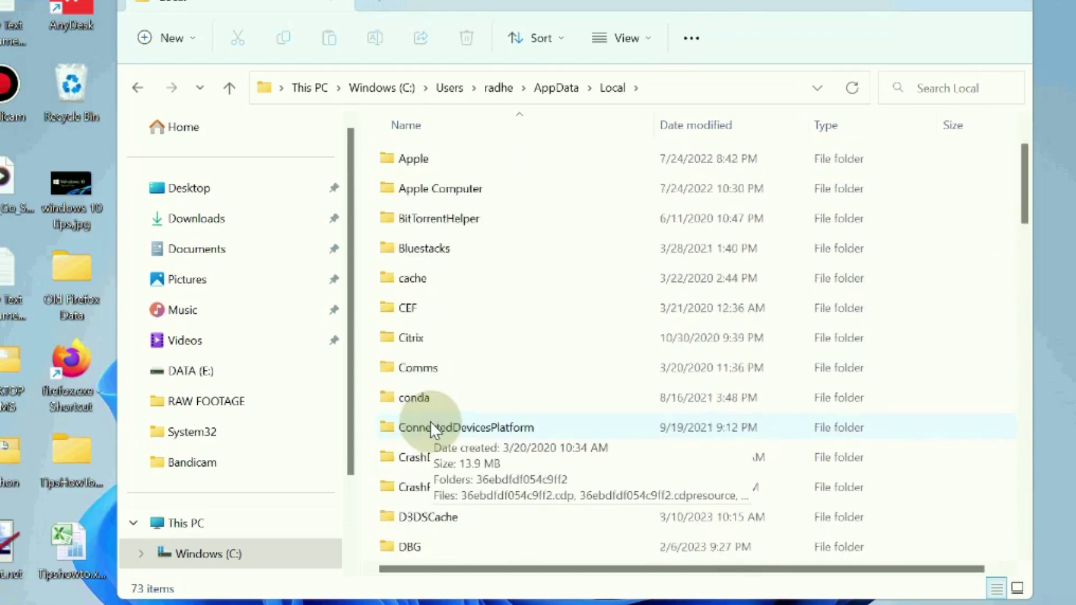
{"action": "scroll", "coordinate": [430, 428], "scroll_direction": "down", "scroll_amount": 17}
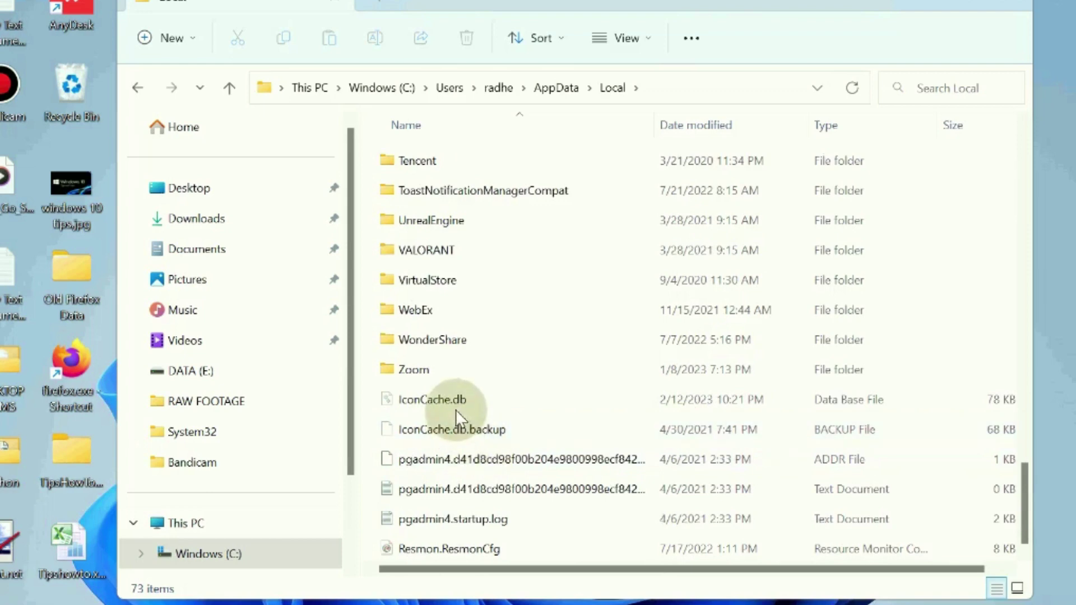
{"action": "left_click", "coordinate": [429, 401]}
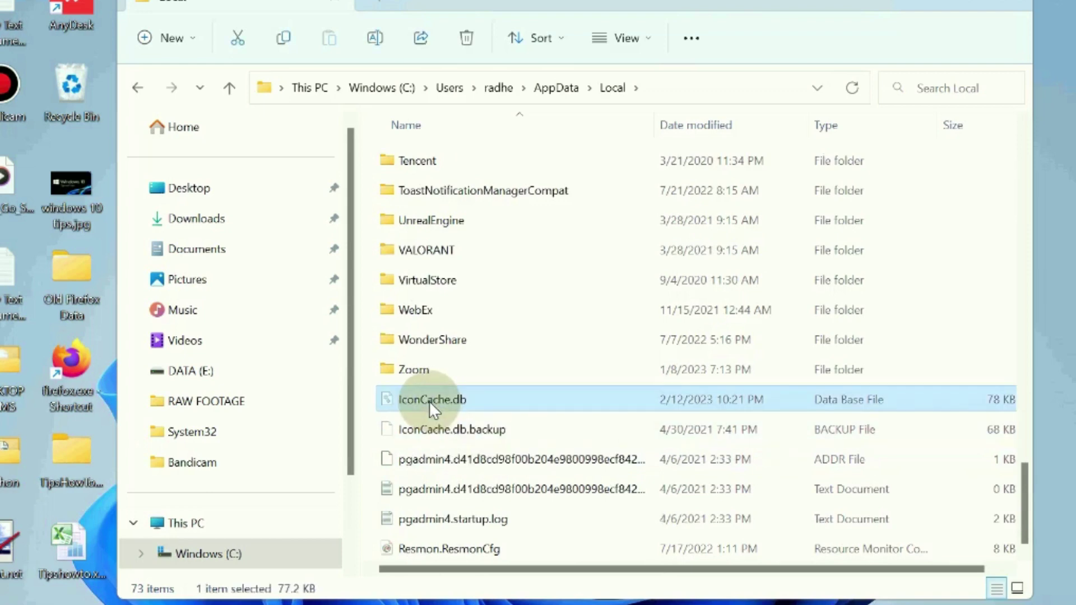
{"action": "right_click", "coordinate": [428, 402]}
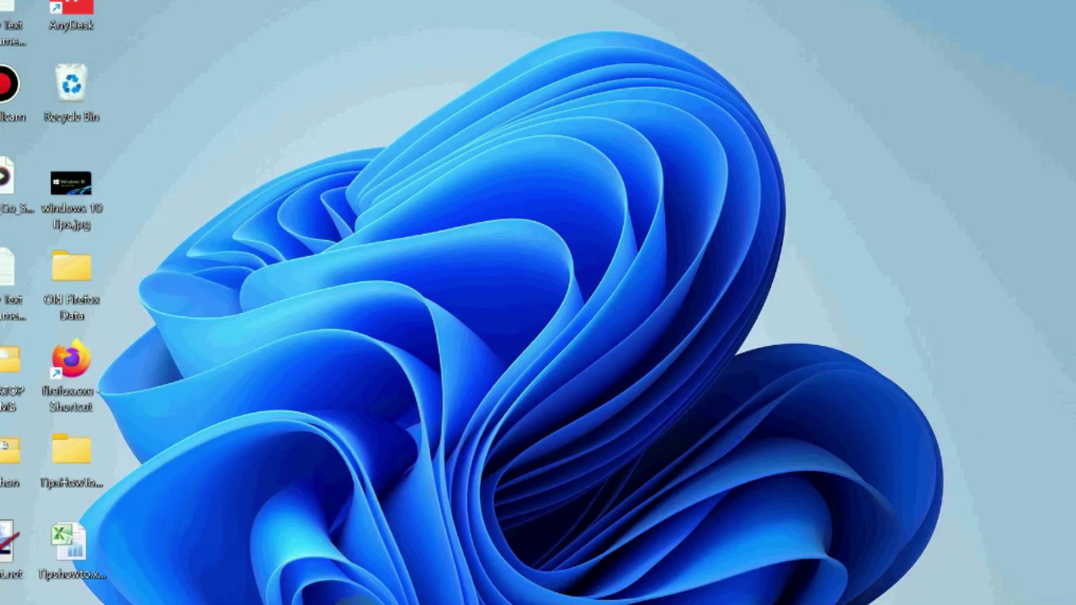
Search for gpedit.msc, launch the Local Group Policy Editor, and reposition its window
{"action": "key", "text": "super+s"}
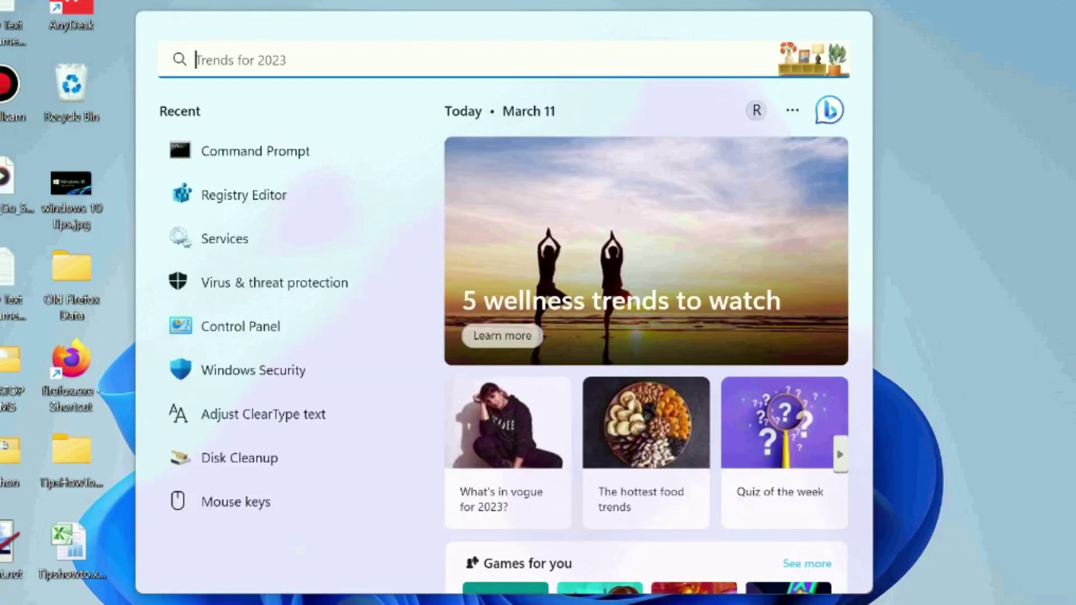
{"action": "type", "text": "gp"}
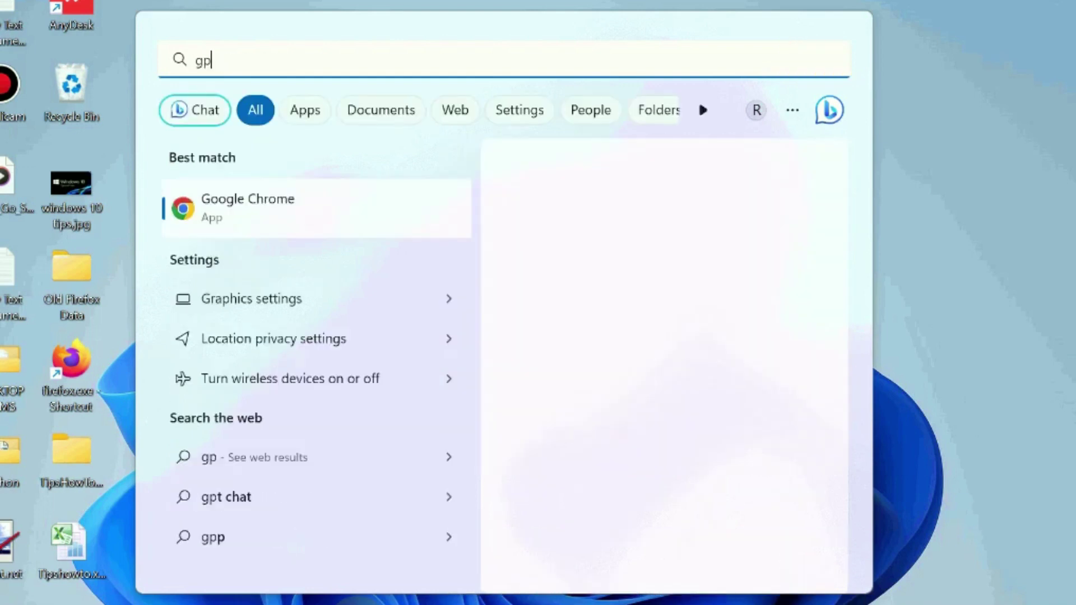
{"action": "type", "text": "edit.msc"}
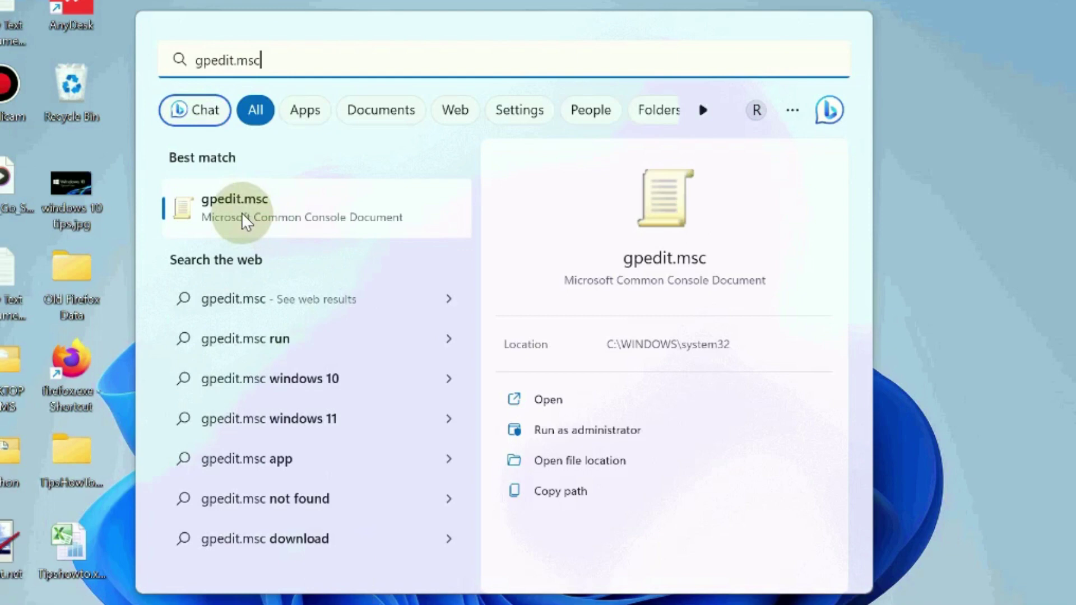
{"action": "left_click", "coordinate": [270, 218]}
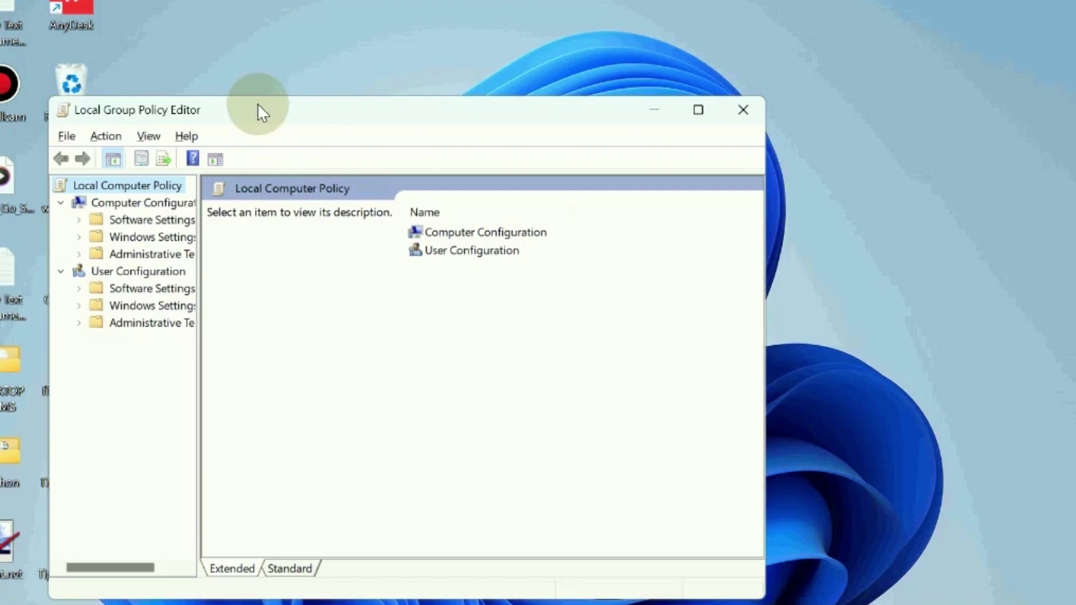
{"action": "left_click_drag", "start_coordinate": [258, 109], "coordinate": [364, 58]}
Under Computer Configuration > Administrative Templates, show Start Menu and Taskbar and select Remove pinned programs from the Taskbar
{"action": "left_click_drag", "start_coordinate": [305, 325], "coordinate": [372, 325]}
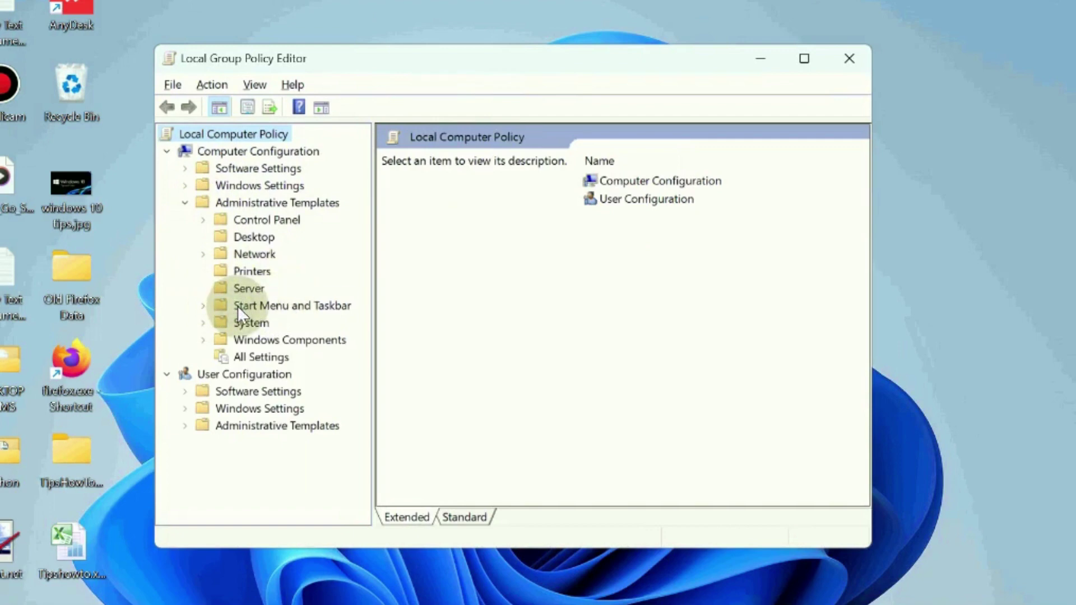
{"action": "left_click", "coordinate": [237, 305]}
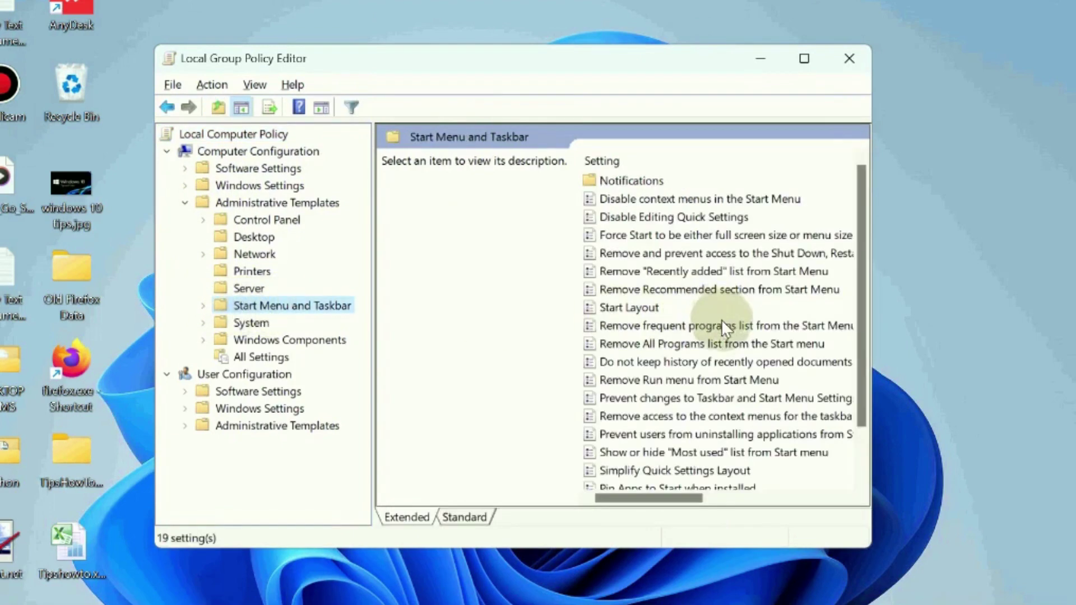
{"action": "scroll", "coordinate": [723, 359], "scroll_direction": "down", "scroll_amount": 1}
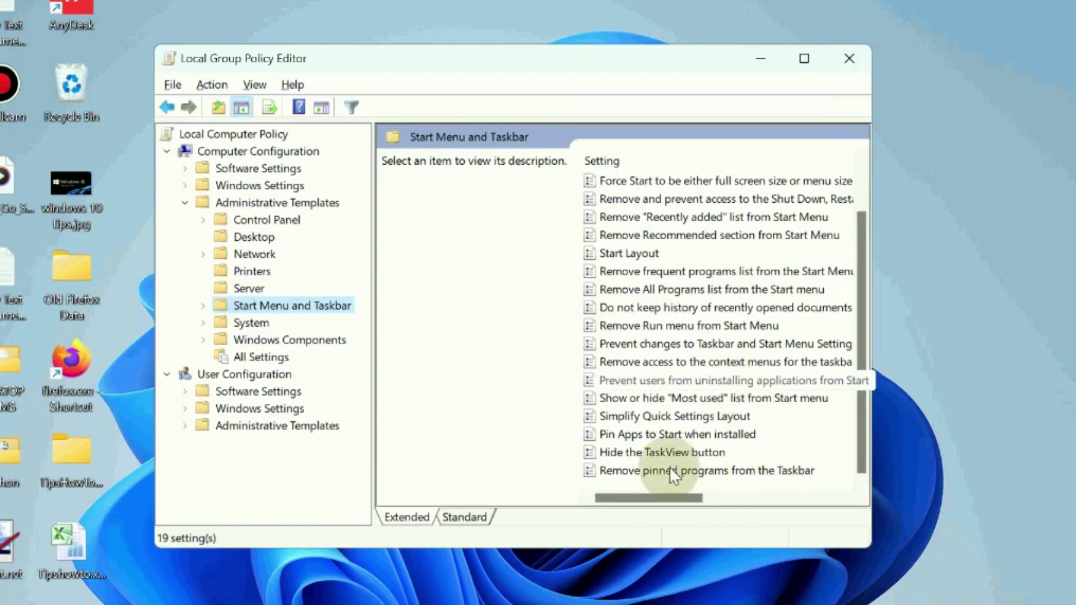
{"action": "left_click", "coordinate": [712, 471]}
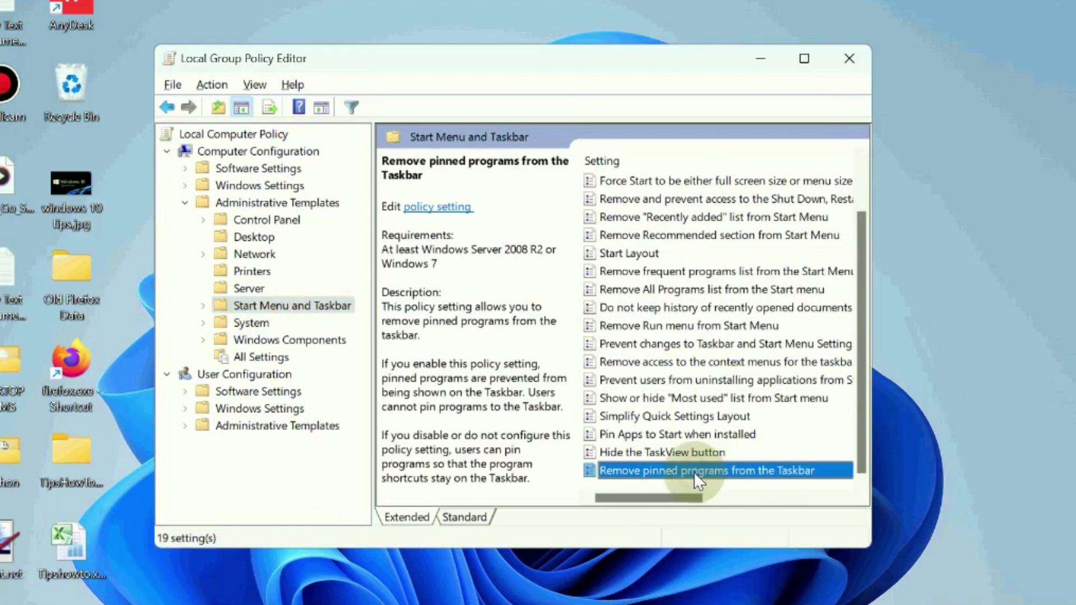
Accept the Remove pinned programs from the Taskbar policy with Not Configured
{"action": "double_click", "coordinate": [694, 472]}
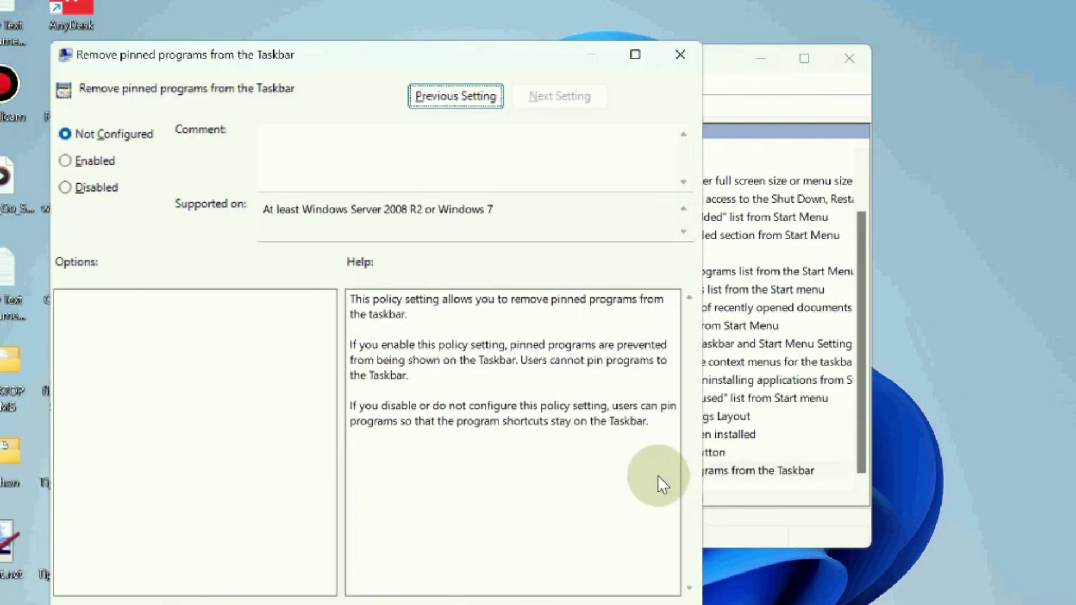
{"action": "left_click_drag", "start_coordinate": [340, 56], "coordinate": [496, 11]}
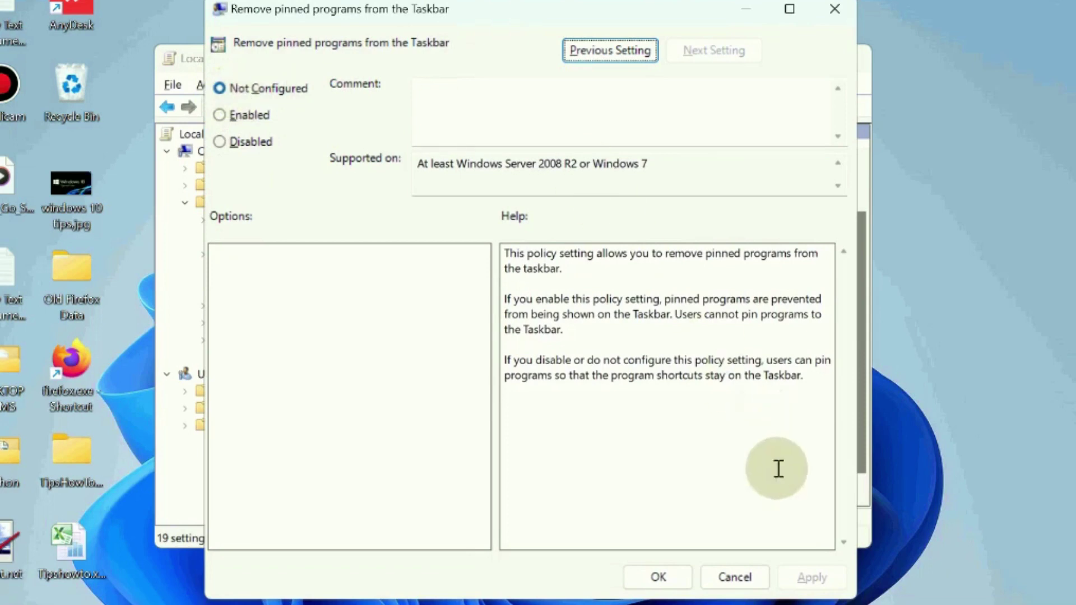
{"action": "left_click", "coordinate": [659, 577]}
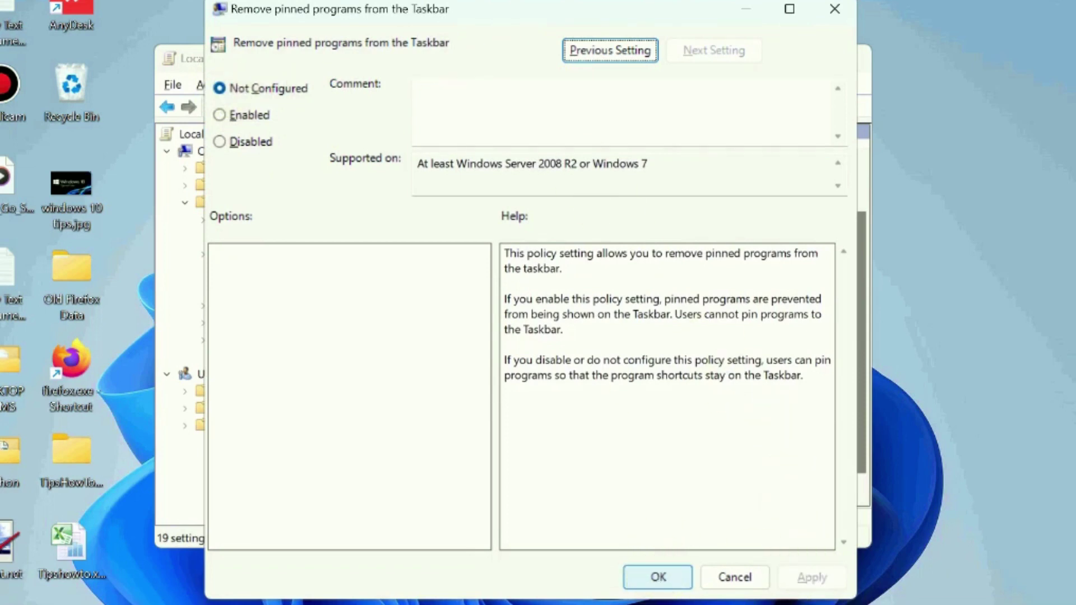